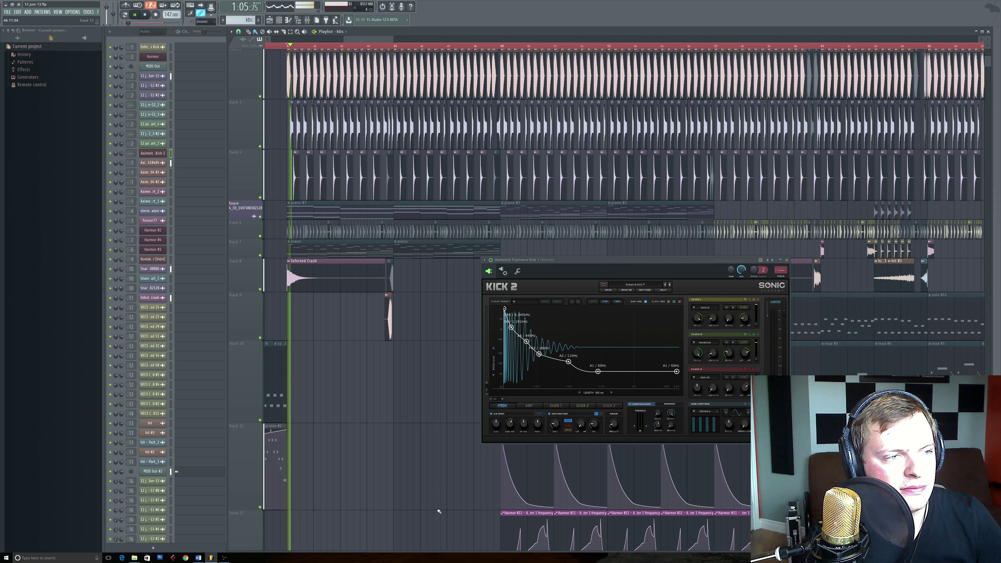
Play the arrangement from shortly before the second Infected Crash clip, and stop playback.
{"action": "left_click_drag", "start_coordinate": [666, 265], "coordinate": [519, 308]}
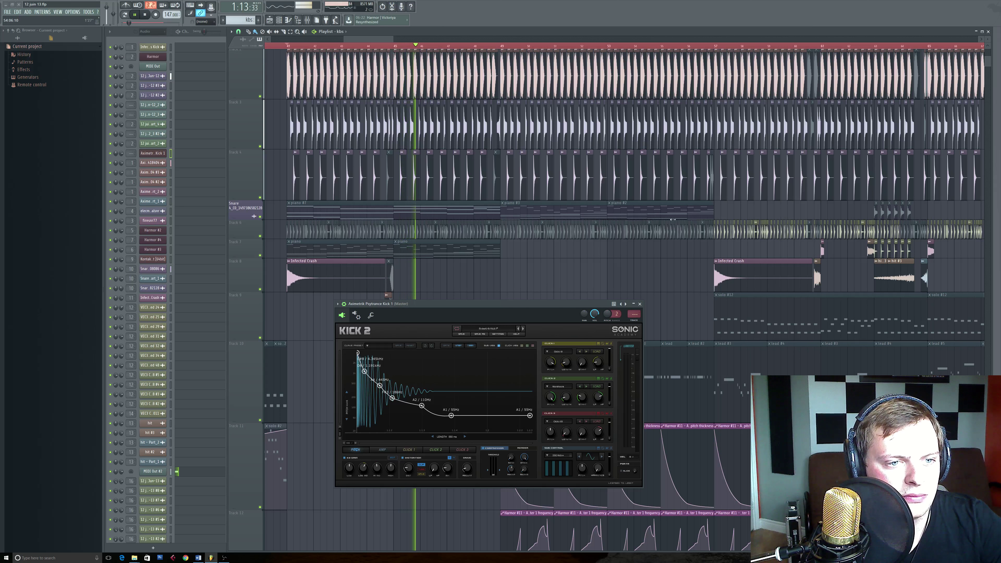
{"action": "left_click", "coordinate": [642, 46]}
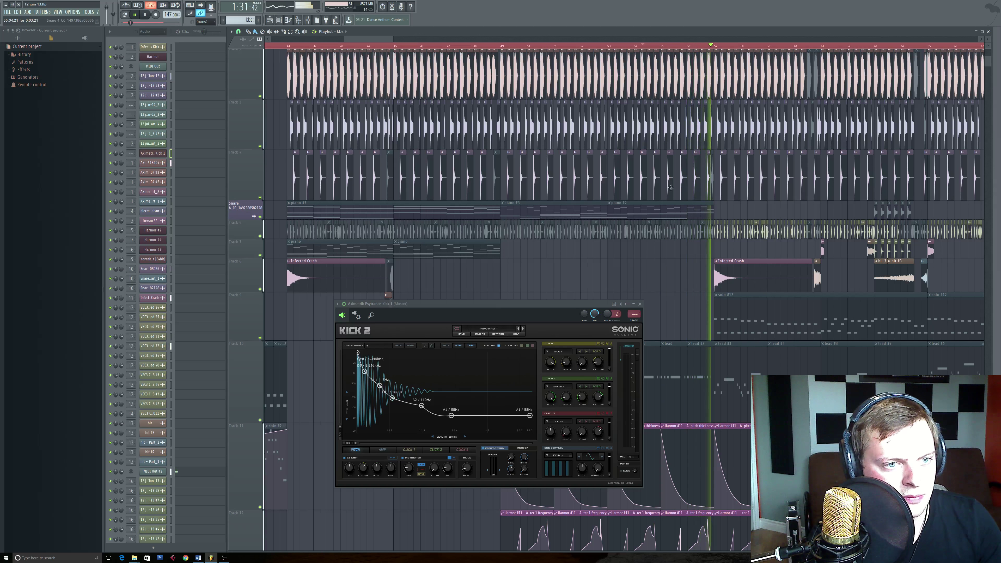
{"action": "key", "text": "space"}
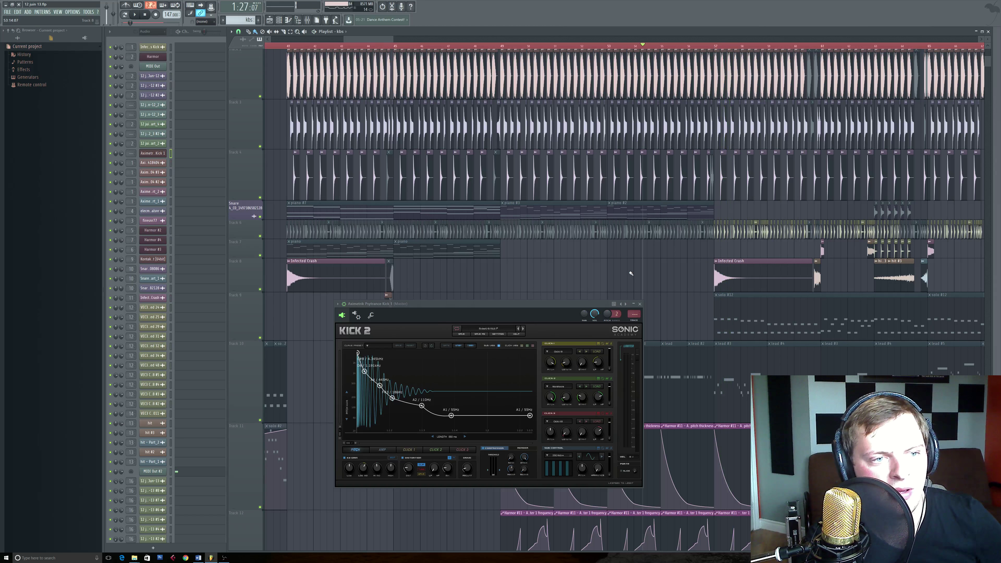
Solo the first track, audition the Gravity Waves reference kick in the intro, and unsolo the track.
{"action": "scroll", "coordinate": [539, 277], "scroll_direction": "left", "scroll_amount": 2}
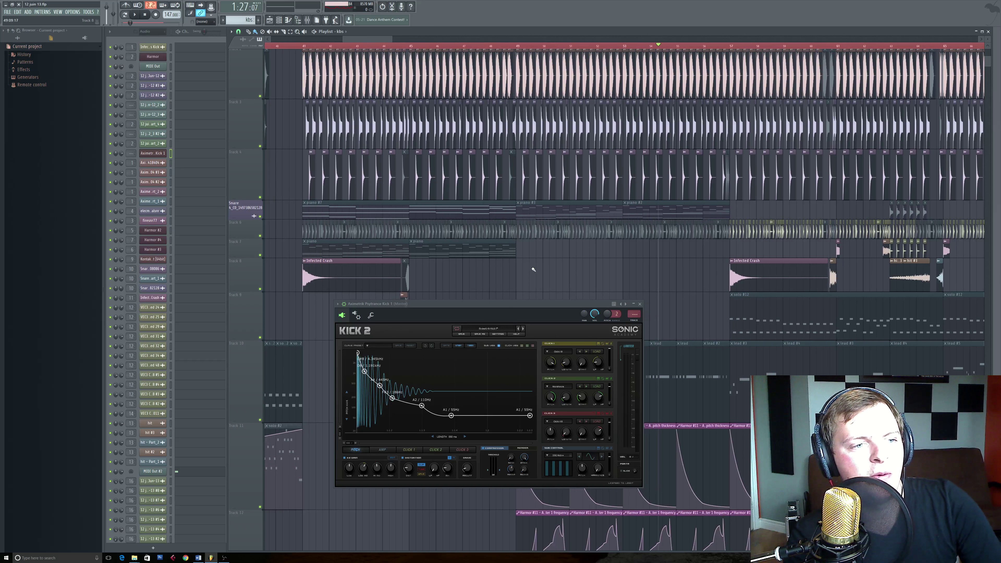
{"action": "scroll", "coordinate": [591, 273], "scroll_direction": "left", "scroll_amount": 6}
{"action": "left_click_drag", "start_coordinate": [537, 307], "coordinate": [698, 171]}
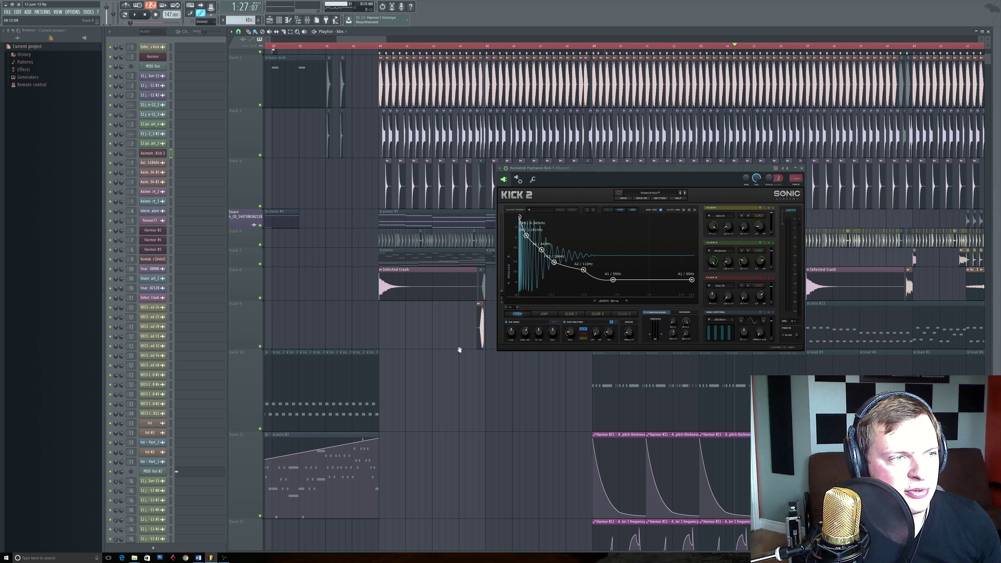
{"action": "left_click_drag", "start_coordinate": [458, 349], "coordinate": [260, 87]}
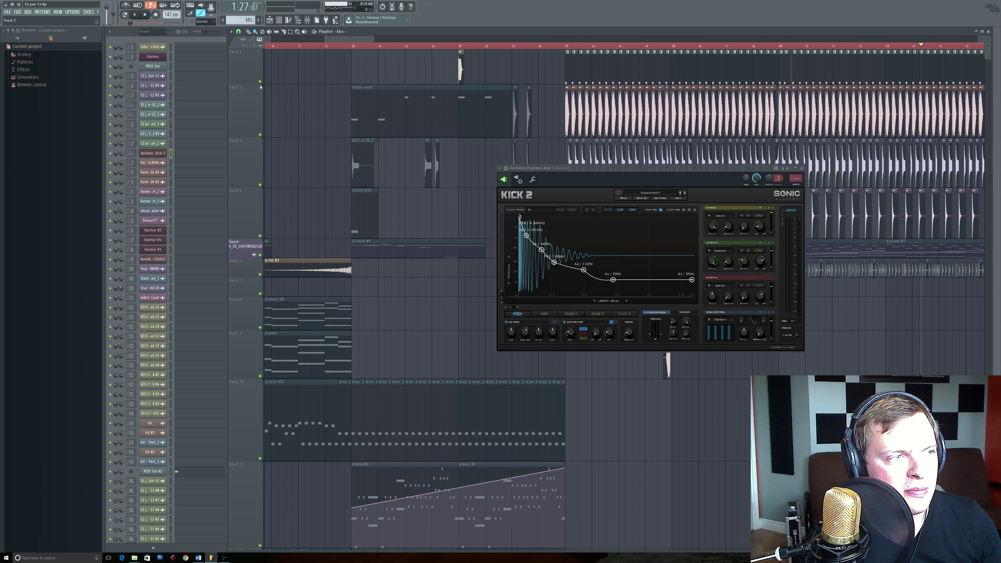
{"action": "right_click", "coordinate": [261, 82]}
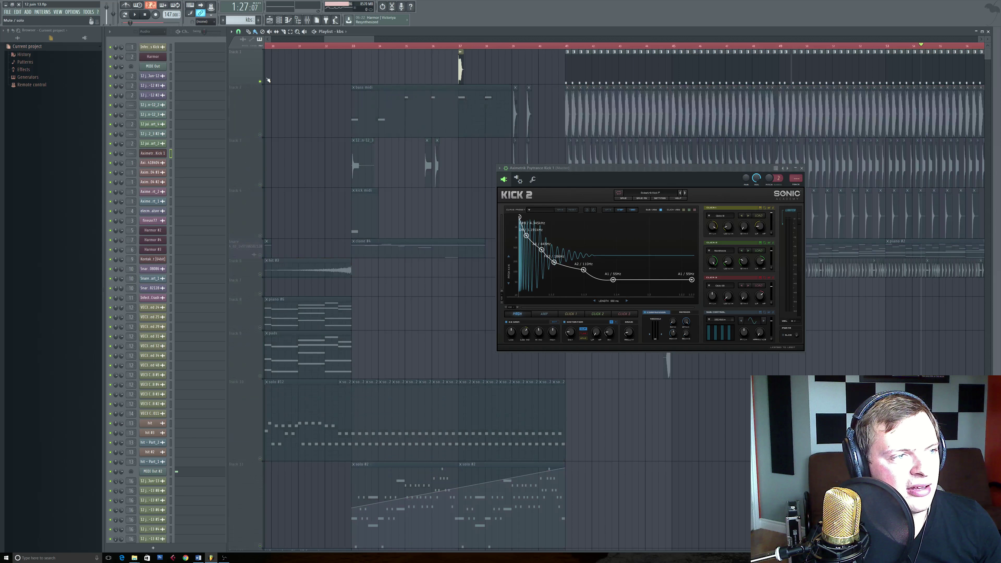
{"action": "left_click", "coordinate": [461, 45]}
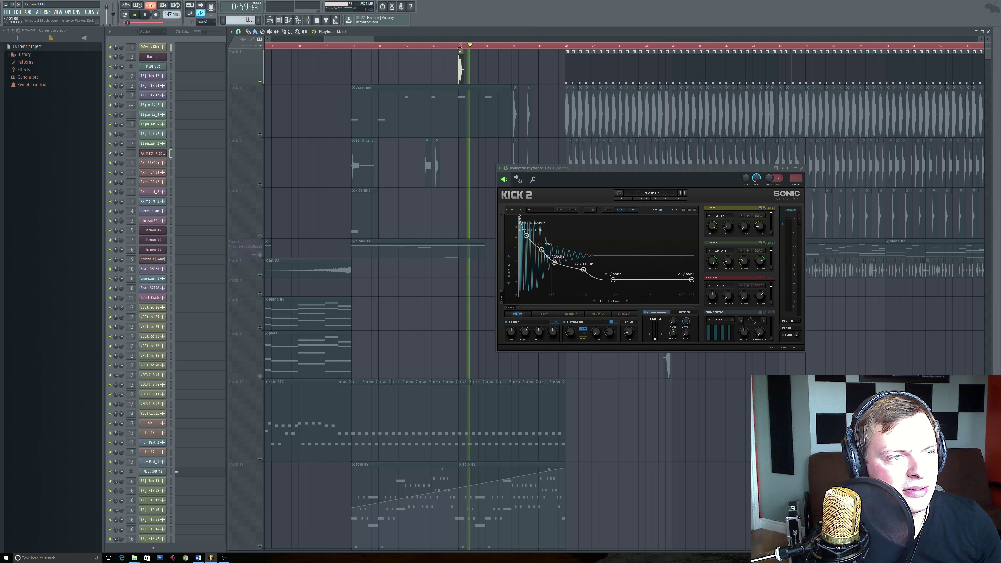
{"action": "right_click", "coordinate": [261, 82]}
Solo the second track, audition its kick pattern from the start of the drop, and unsolo the track.
{"action": "scroll", "coordinate": [380, 269], "scroll_direction": "right", "scroll_amount": 5}
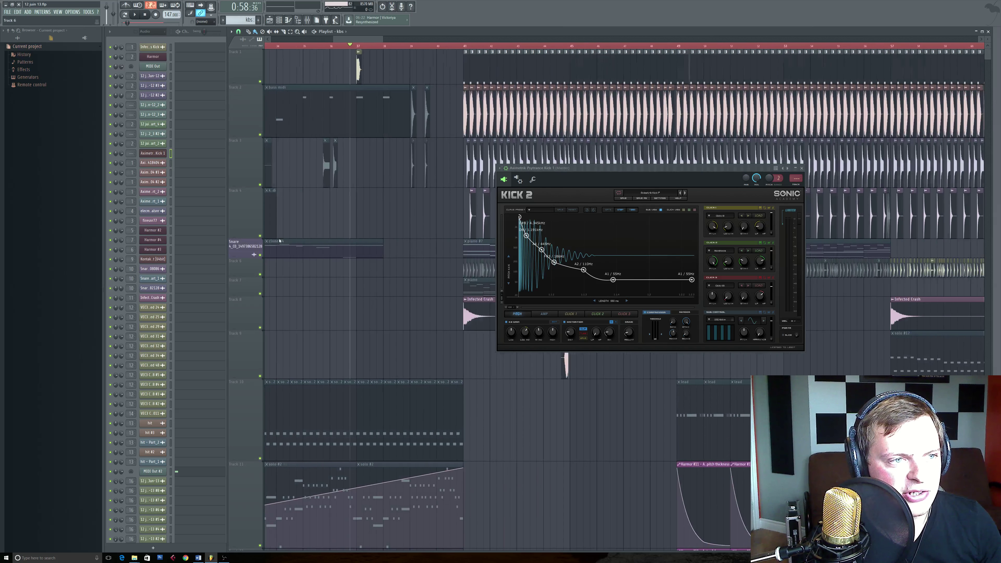
{"action": "scroll", "coordinate": [432, 130], "scroll_direction": "up", "scroll_amount": 4}
{"action": "left_click", "coordinate": [444, 46]}
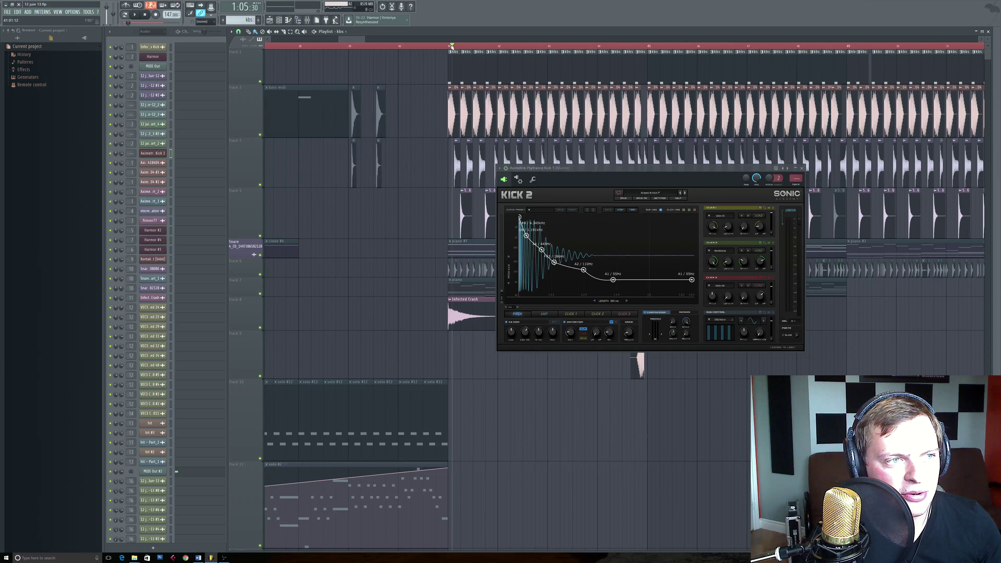
{"action": "right_click", "coordinate": [260, 134]}
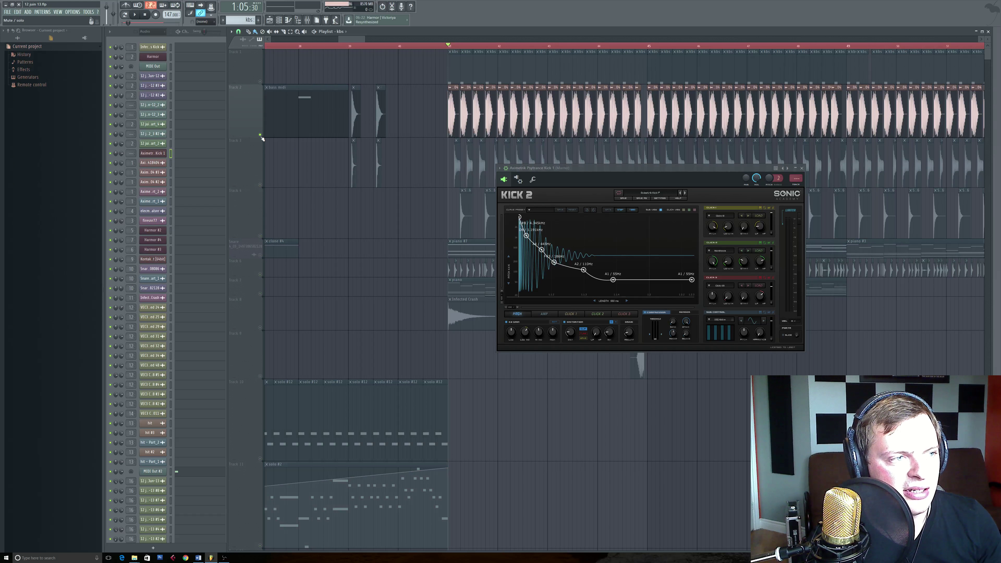
{"action": "key", "text": "space"}
{"action": "key", "text": "space"}
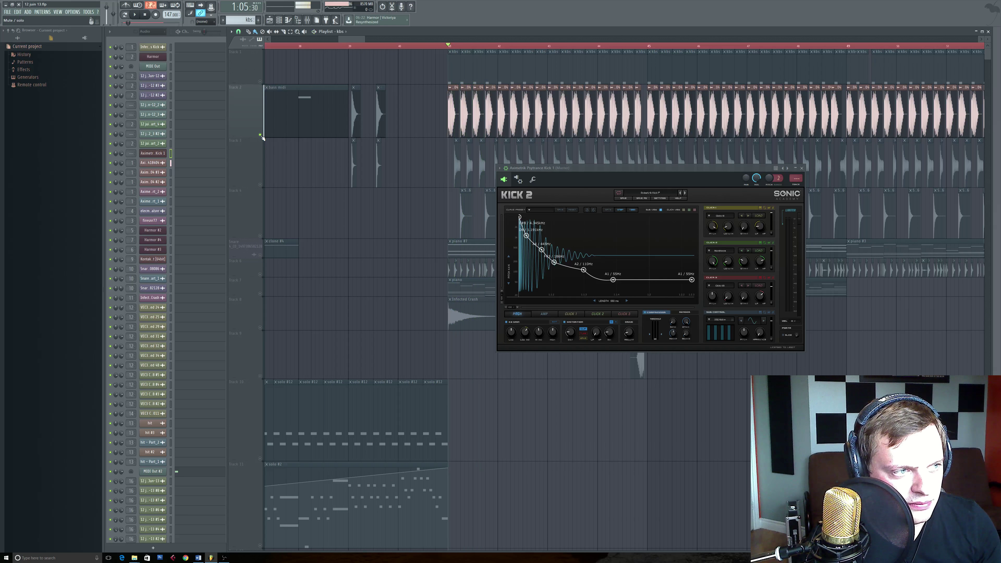
{"action": "right_click", "coordinate": [260, 135]}
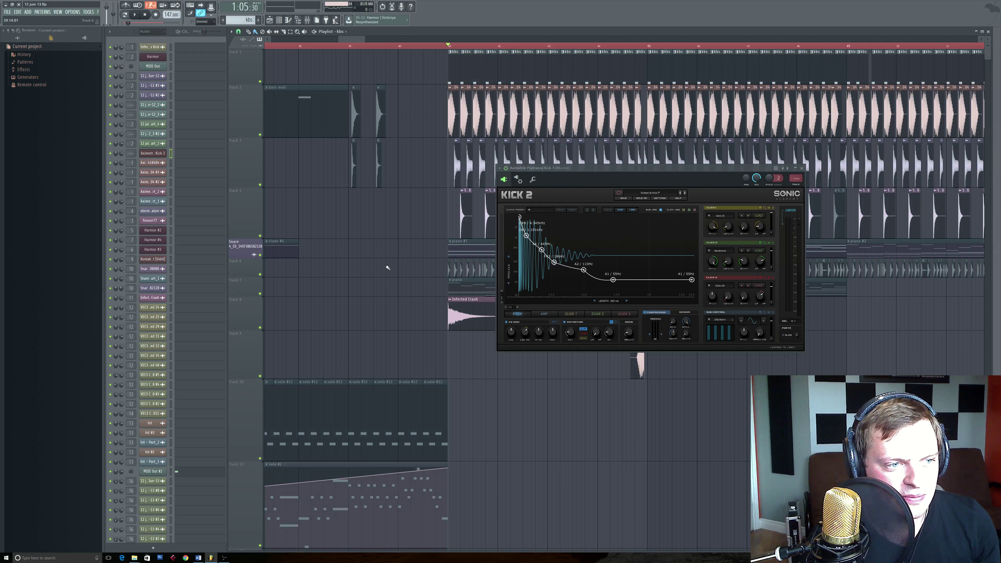
Place the second-to-last node of Kick 2's pitch envelope slightly earlier, at A1 / 55 Hz.
{"action": "left_click_drag", "start_coordinate": [606, 438], "coordinate": [464, 404]}
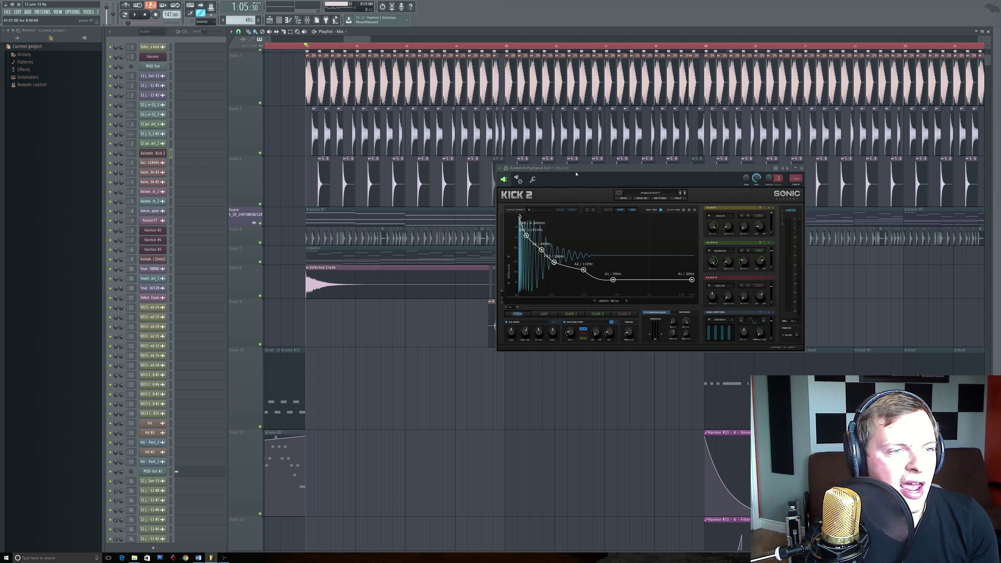
{"action": "left_click_drag", "start_coordinate": [572, 169], "coordinate": [529, 160]}
{"action": "left_click_drag", "start_coordinate": [378, 143], "coordinate": [750, 151]}
{"action": "left_click_drag", "start_coordinate": [735, 102], "coordinate": [341, 121]}
{"action": "scroll", "coordinate": [341, 121], "scroll_direction": "up", "scroll_amount": 3}
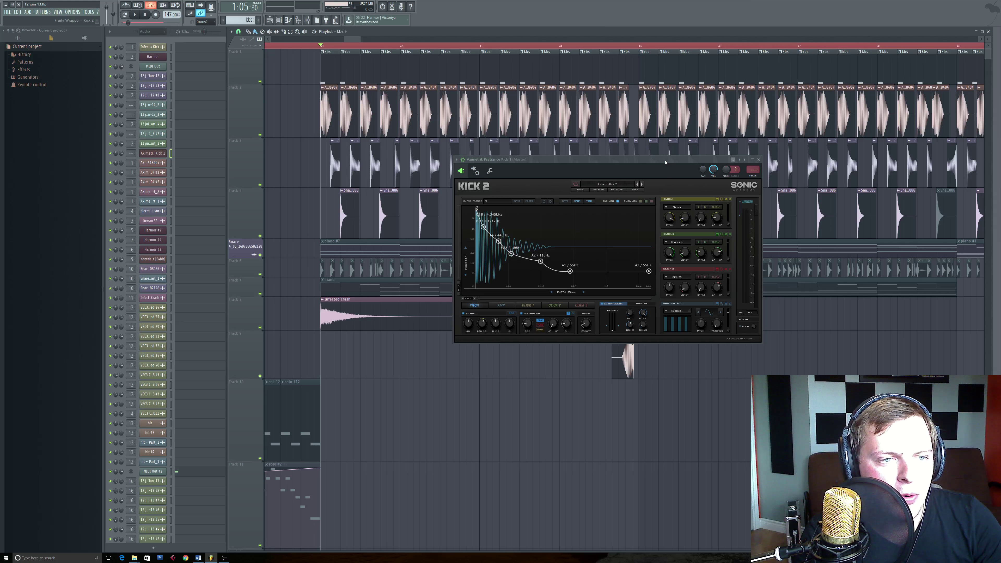
{"action": "left_click_drag", "start_coordinate": [665, 162], "coordinate": [673, 172]}
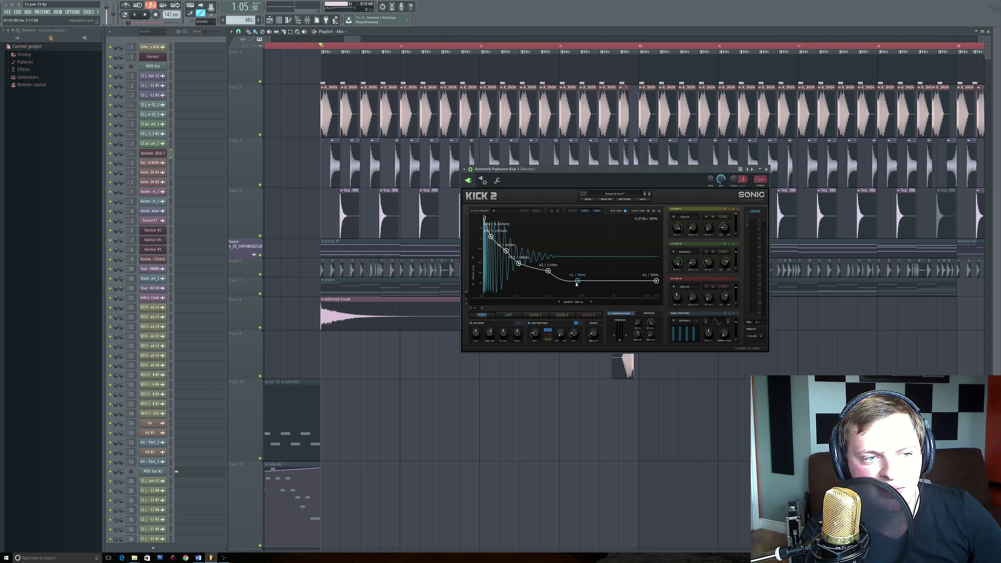
{"action": "left_click_drag", "start_coordinate": [576, 284], "coordinate": [575, 281]}
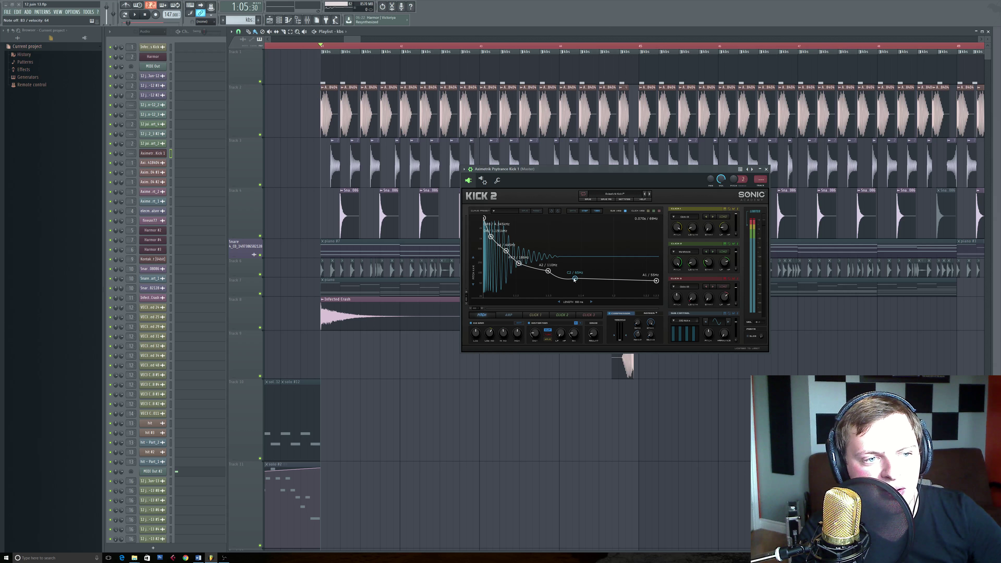
{"action": "left_click_drag", "start_coordinate": [575, 279], "coordinate": [571, 282]}
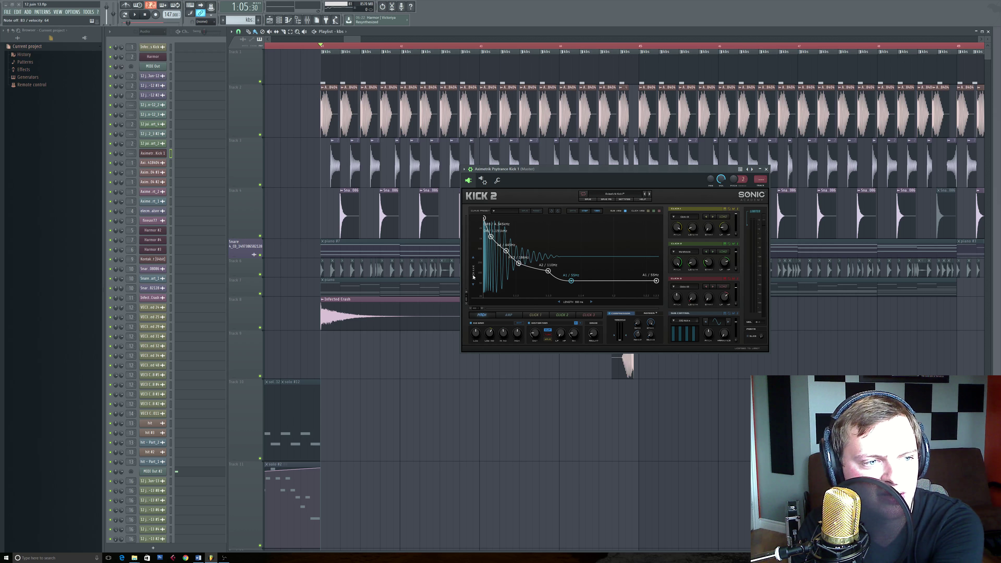
Lower the whole pitch envelope slightly and set the kick's length to 638 ms.
{"action": "mouse_move", "coordinate": [473, 277]}
{"action": "left_mouse_down"}
{"action": "mouse_move", "coordinate": [473, 233]}
{"action": "mouse_move", "coordinate": [468, 285]}
{"action": "left_mouse_up"}
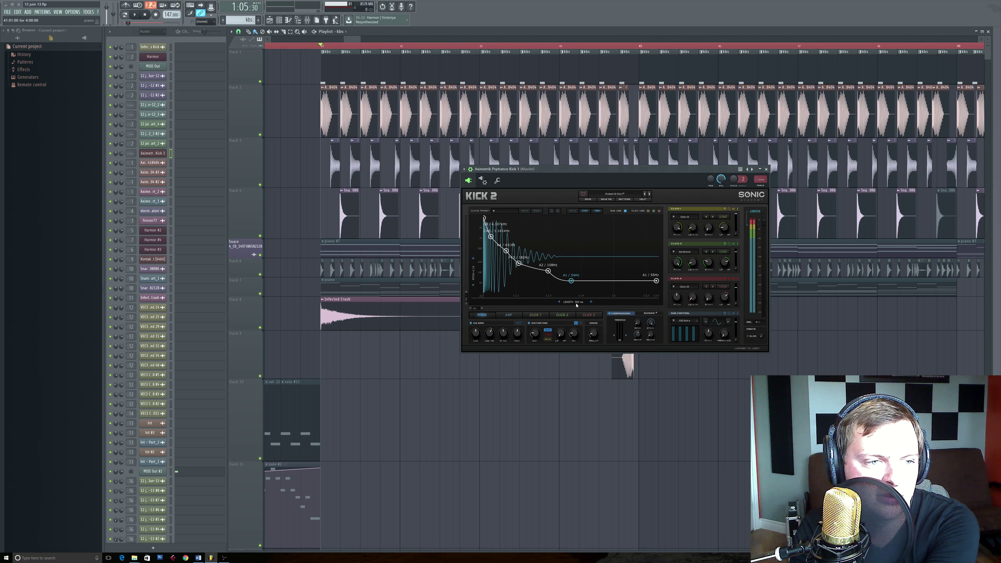
{"action": "mouse_move", "coordinate": [574, 304]}
{"action": "left_mouse_down"}
{"action": "mouse_move", "coordinate": [627, 303]}
{"action": "mouse_move", "coordinate": [543, 303]}
{"action": "mouse_move", "coordinate": [578, 304]}
{"action": "left_mouse_up"}
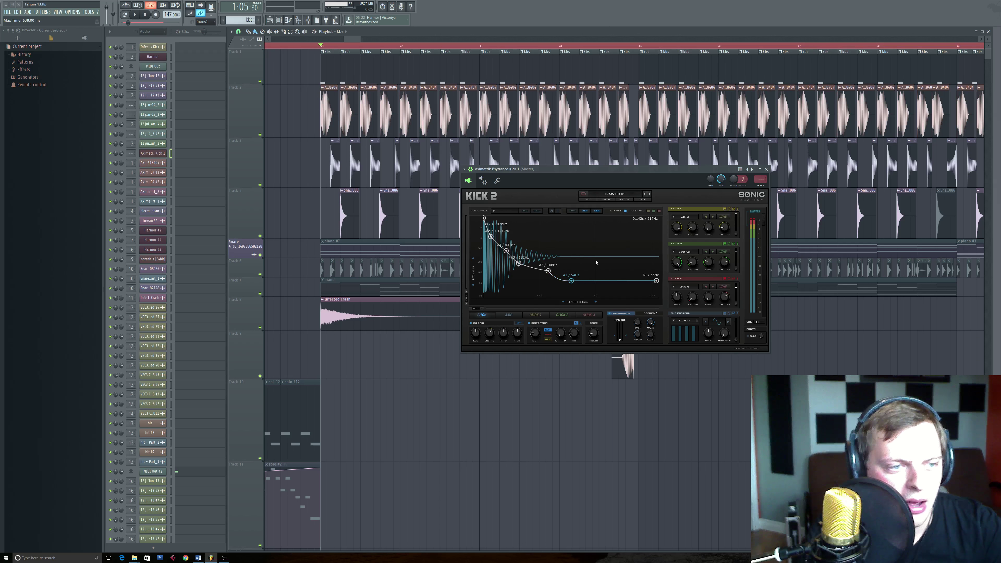
Show Kick 2's amplitude envelope and compare it with the waveforms of the reference kick clip and the drop's kicks.
{"action": "left_click", "coordinate": [516, 314]}
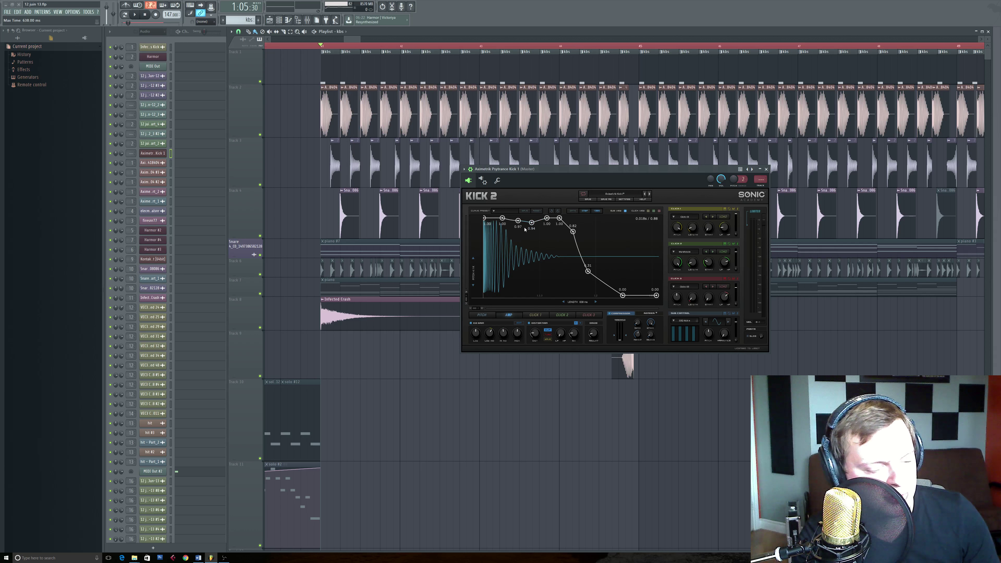
{"action": "scroll", "coordinate": [523, 387], "scroll_direction": "left", "scroll_amount": 5}
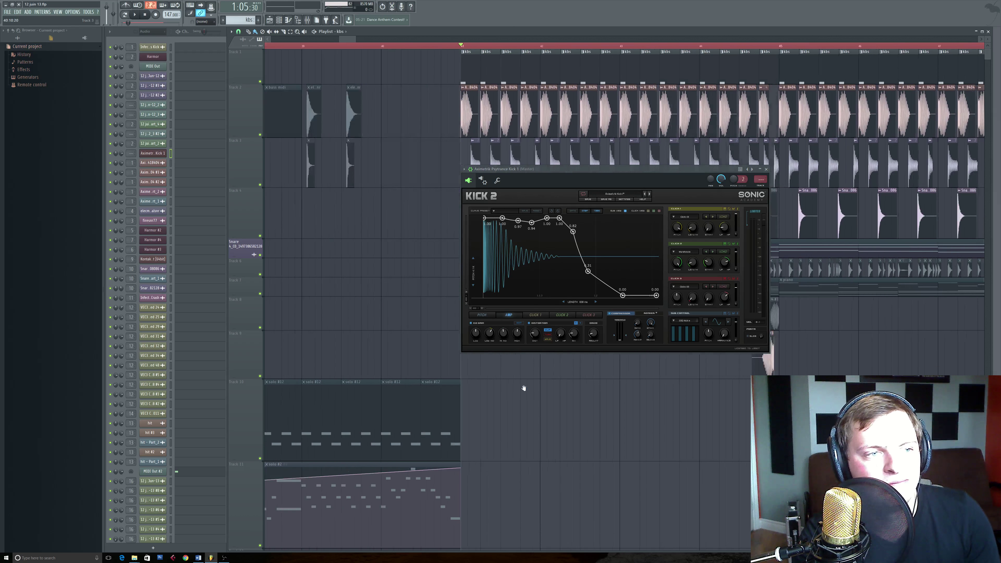
{"action": "scroll", "coordinate": [362, 55], "scroll_direction": "up", "scroll_amount": 6}
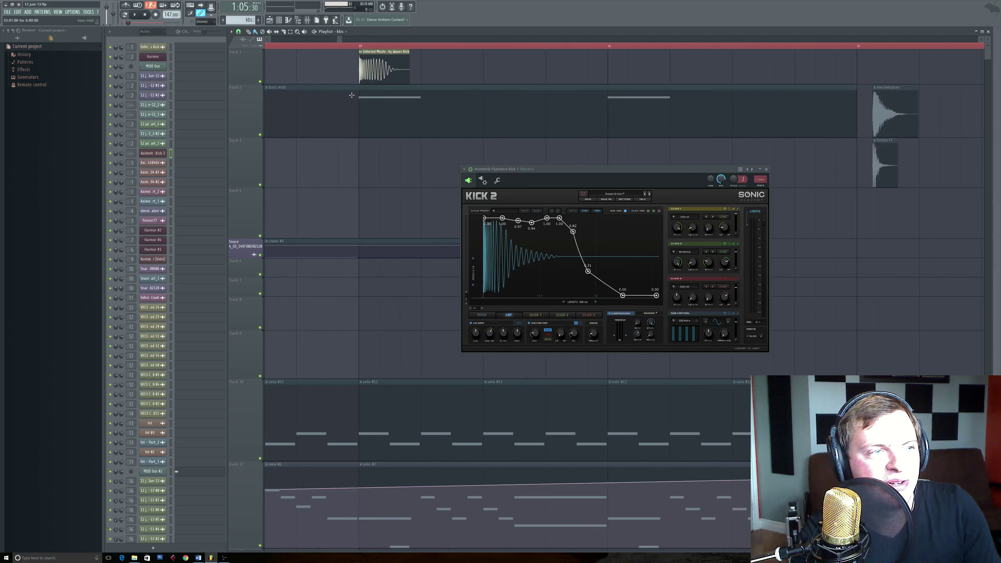
{"action": "scroll", "coordinate": [362, 55], "scroll_direction": "up", "scroll_amount": 2}
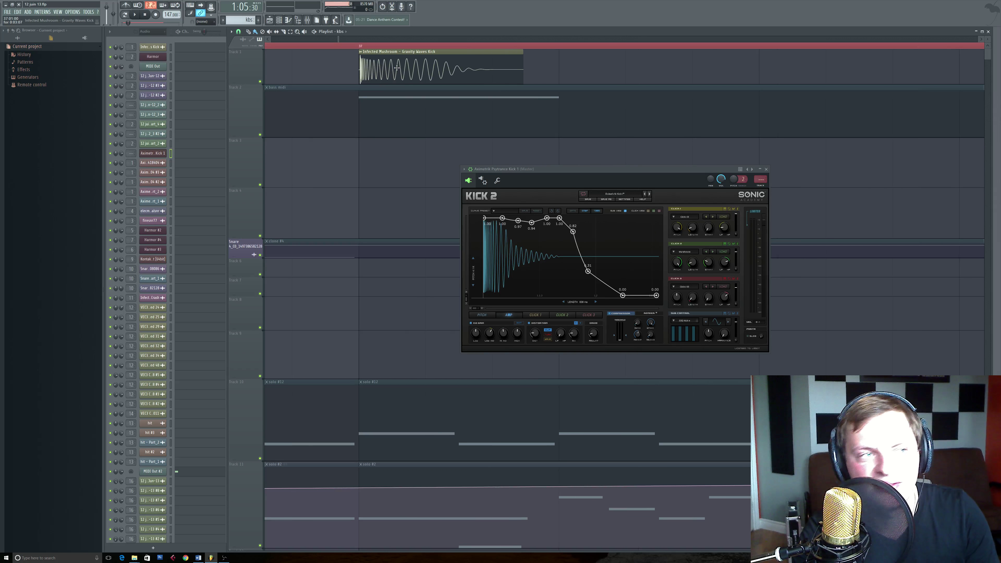
{"action": "scroll", "coordinate": [624, 97], "scroll_direction": "down", "scroll_amount": 6}
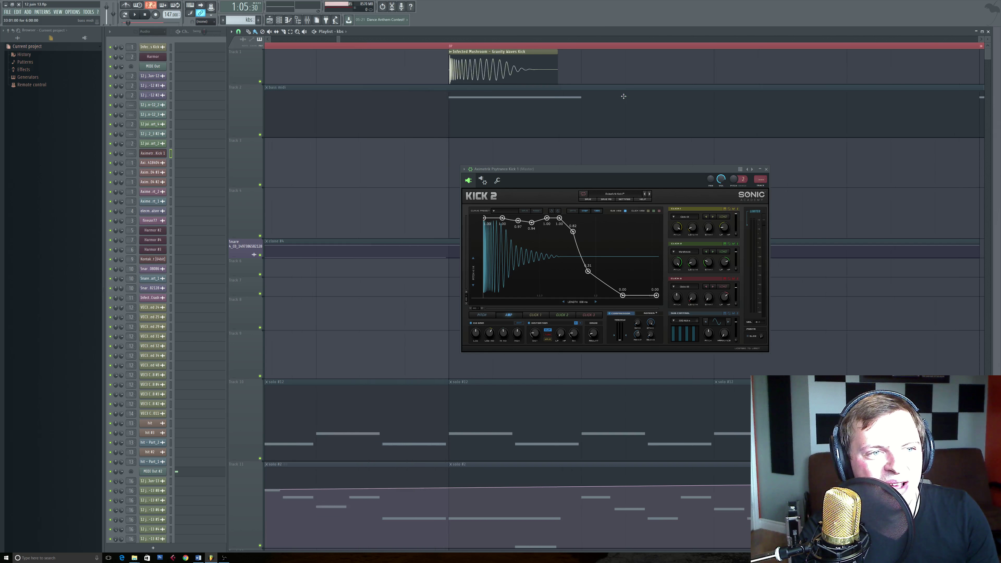
{"action": "scroll", "coordinate": [624, 97], "scroll_direction": "down", "scroll_amount": 3}
{"action": "left_click_drag", "start_coordinate": [654, 120], "coordinate": [239, 108]}
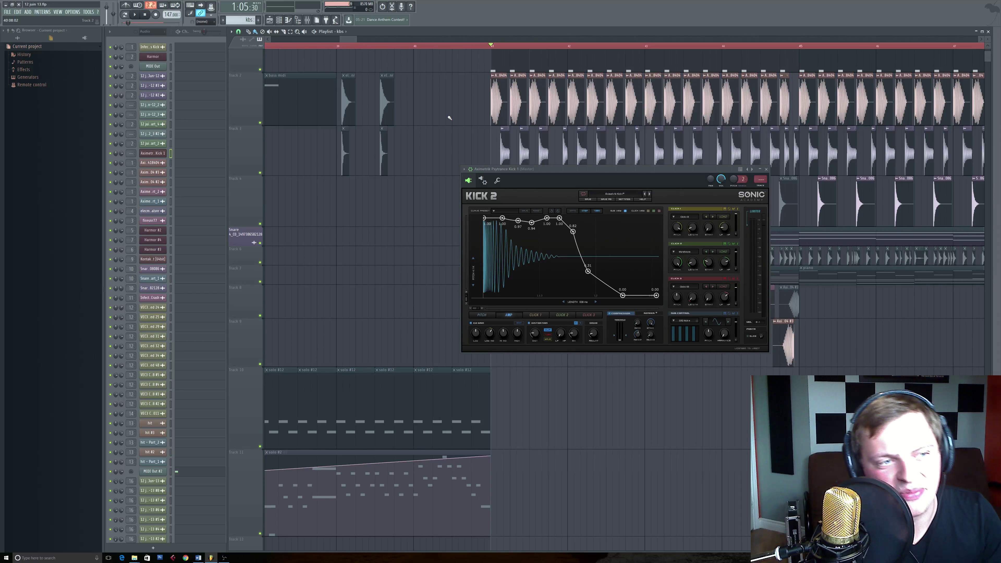
{"action": "left_click_drag", "start_coordinate": [477, 99], "coordinate": [339, 102]}
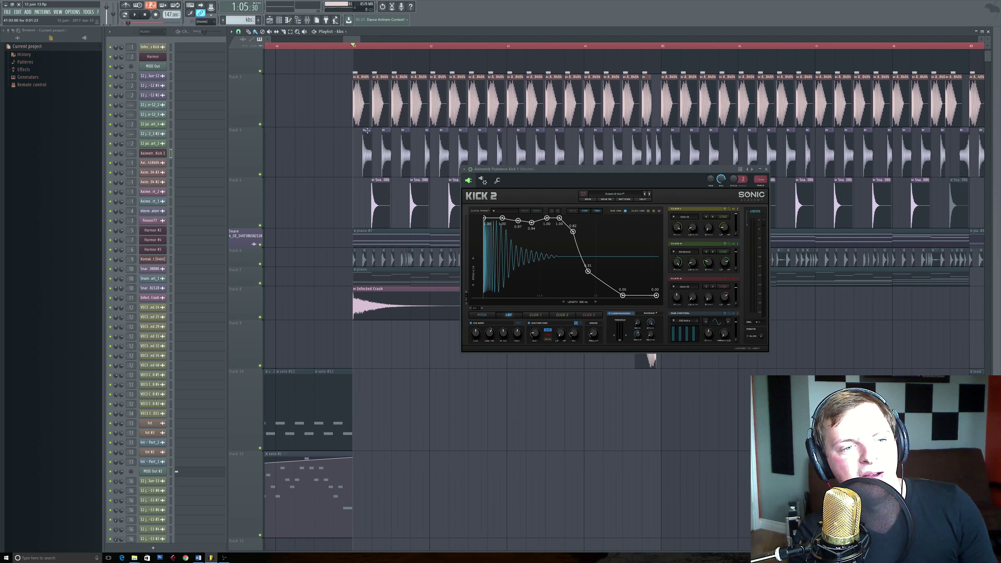
{"action": "scroll", "coordinate": [357, 137], "scroll_direction": "up", "scroll_amount": 2}
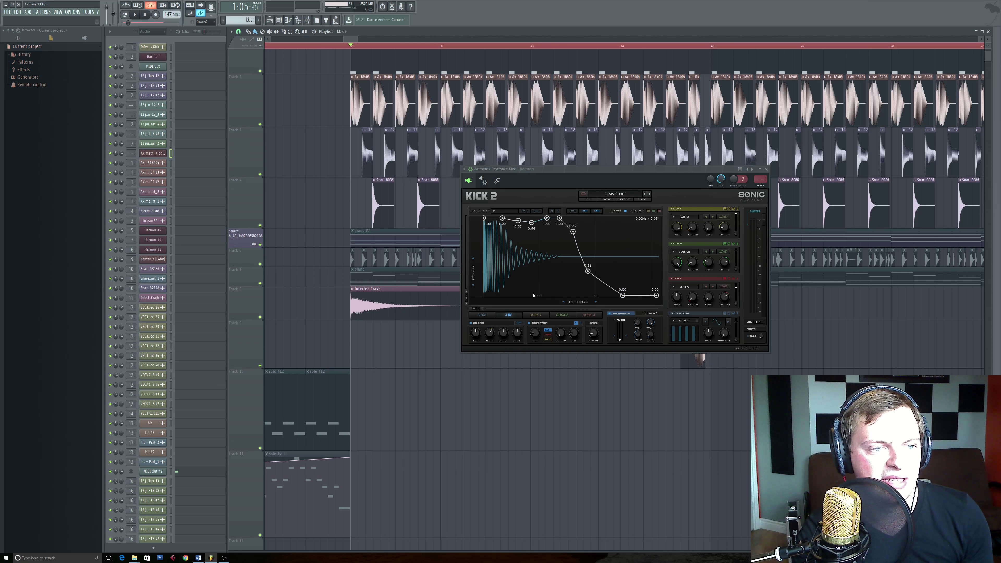
Look at the Click 1 envelope, switch to the Click 2 envelope, and adjust Click 2's first knob.
{"action": "left_click", "coordinate": [536, 315]}
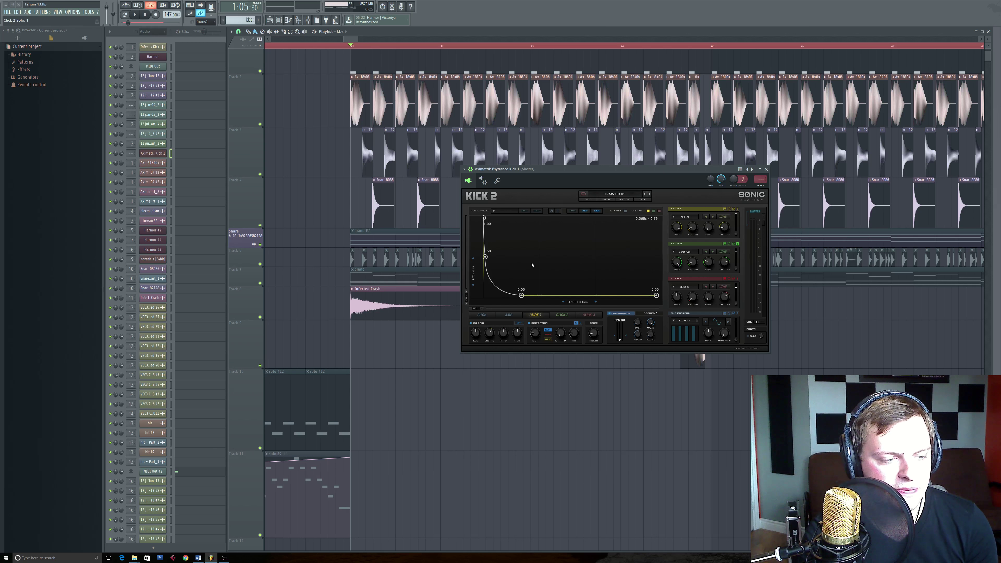
{"action": "left_click", "coordinate": [554, 316]}
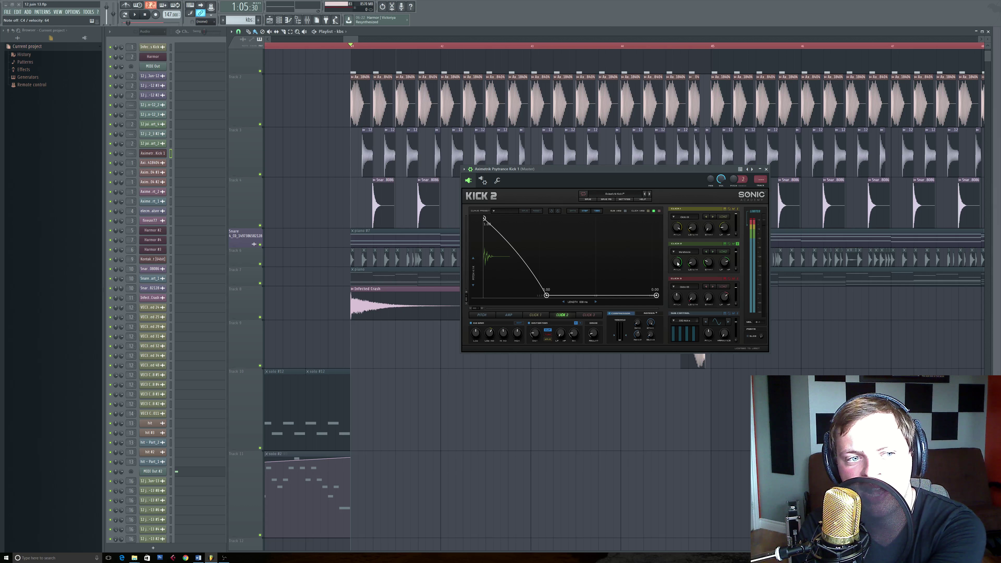
{"action": "mouse_move", "coordinate": [682, 265]}
{"action": "left_mouse_down"}
{"action": "mouse_move", "coordinate": [678, 320]}
{"action": "mouse_move", "coordinate": [677, 276]}
{"action": "mouse_move", "coordinate": [692, 248]}
{"action": "mouse_move", "coordinate": [697, 283]}
{"action": "mouse_move", "coordinate": [689, 271]}
{"action": "left_mouse_up"}
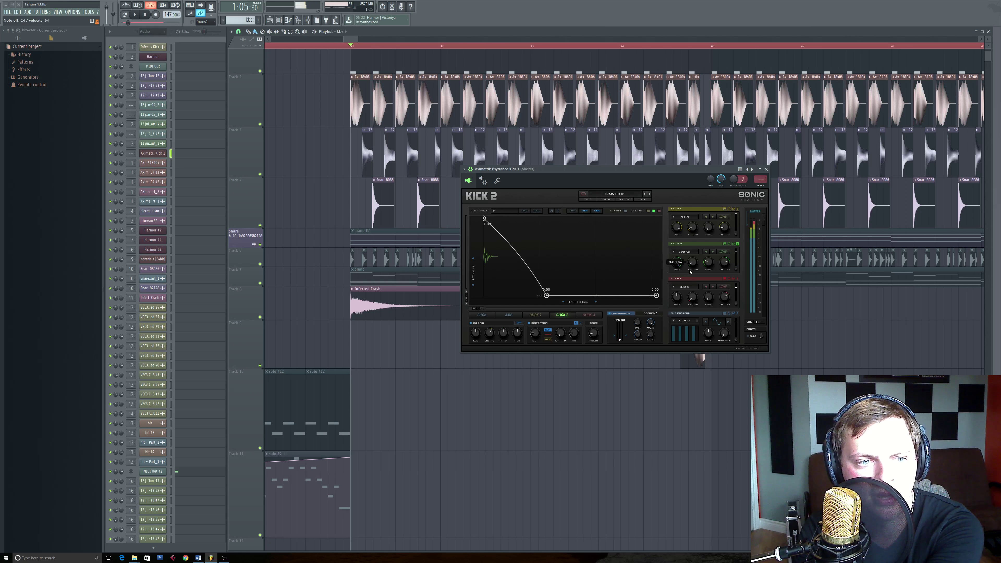